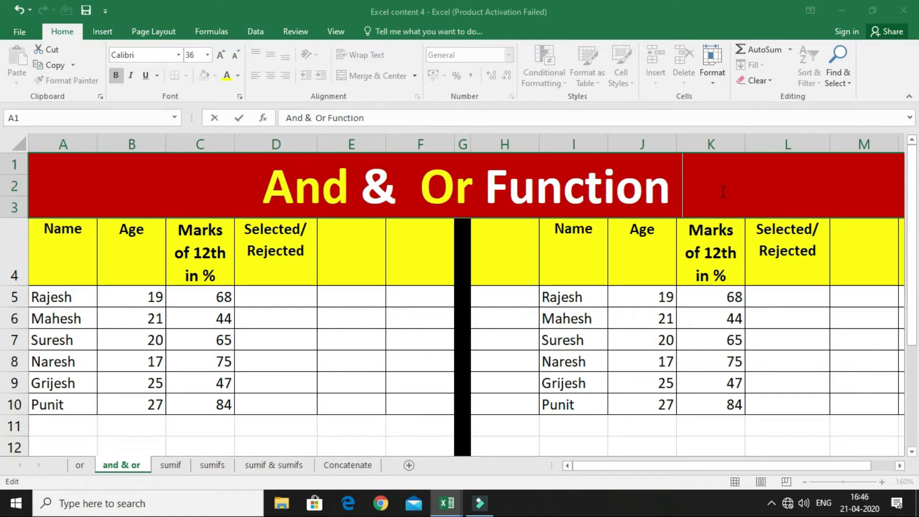
In D5, begin an IF formula with an AND test whose first condition is that the age in B5 is at least 18
drag(70, 299, 58, 402)
drag(130, 297, 142, 392)
drag(189, 302, 183, 401)
click(273, 297)
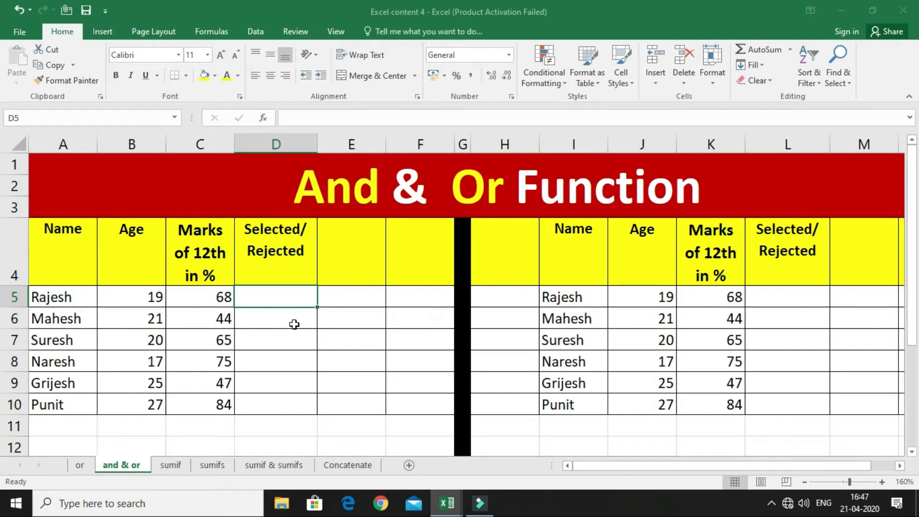
text(=)
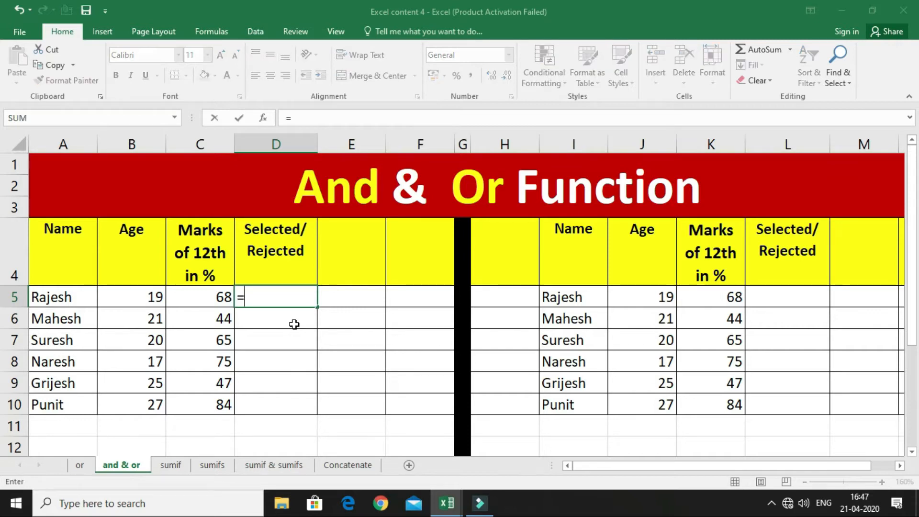
text(if)
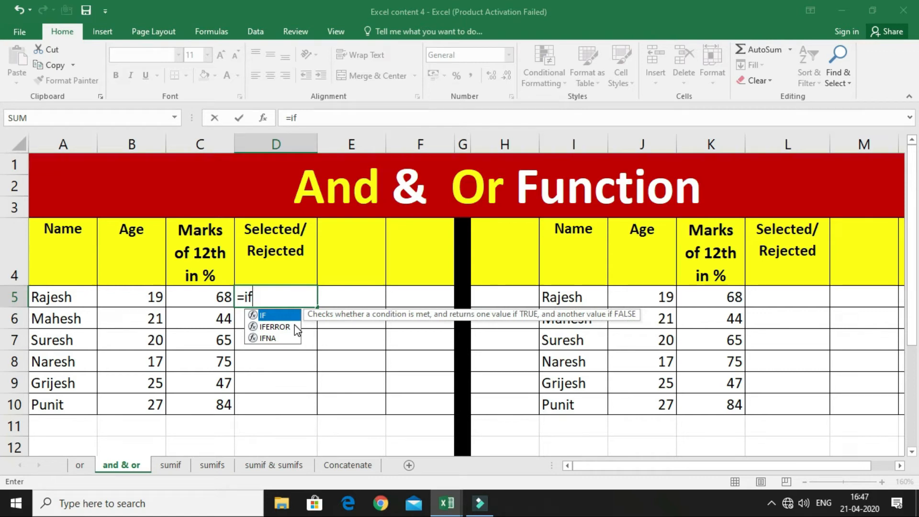
key(Tab)
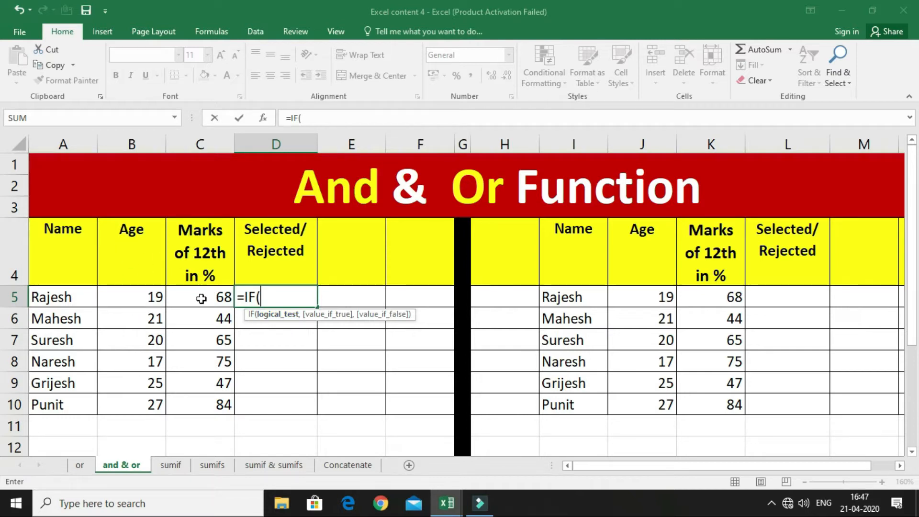
text(and)
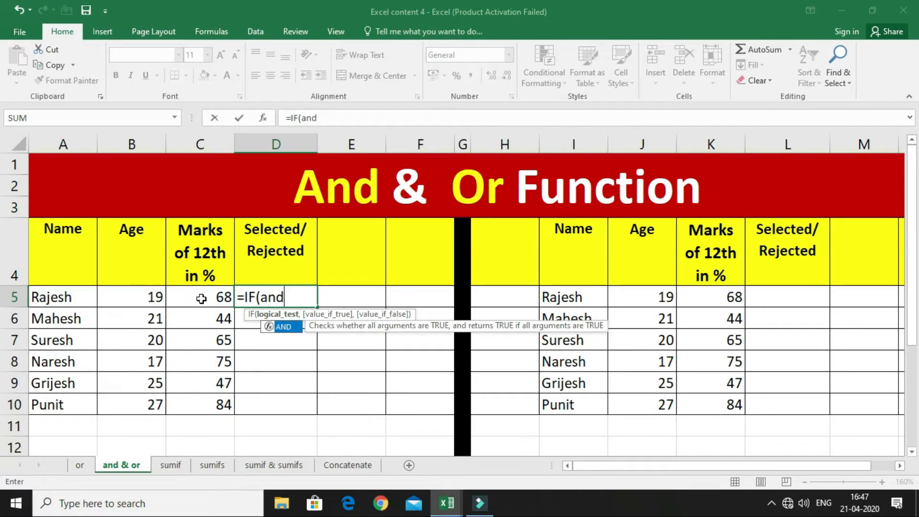
key(Tab)
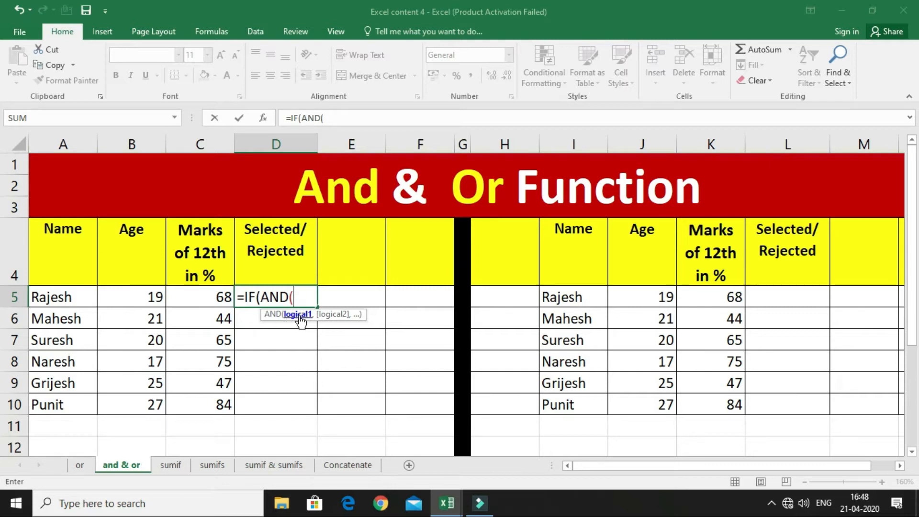
click(154, 298)
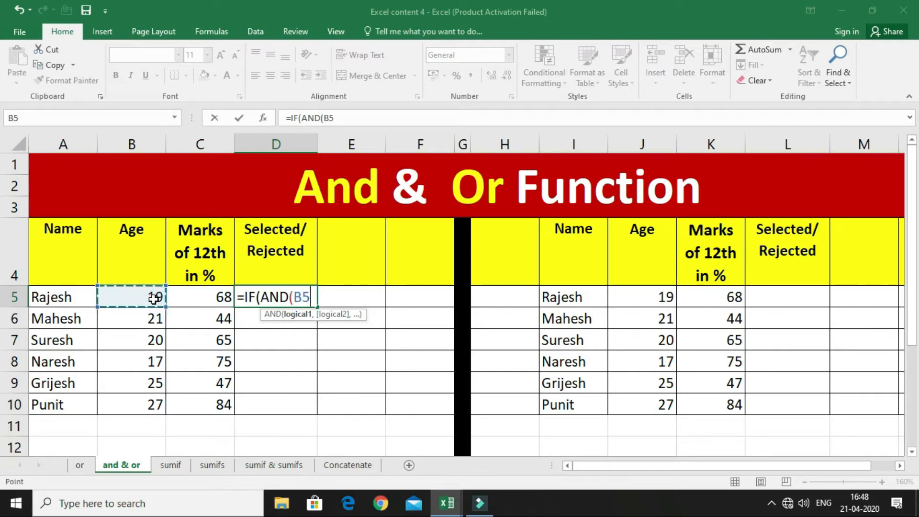
text(=>18)
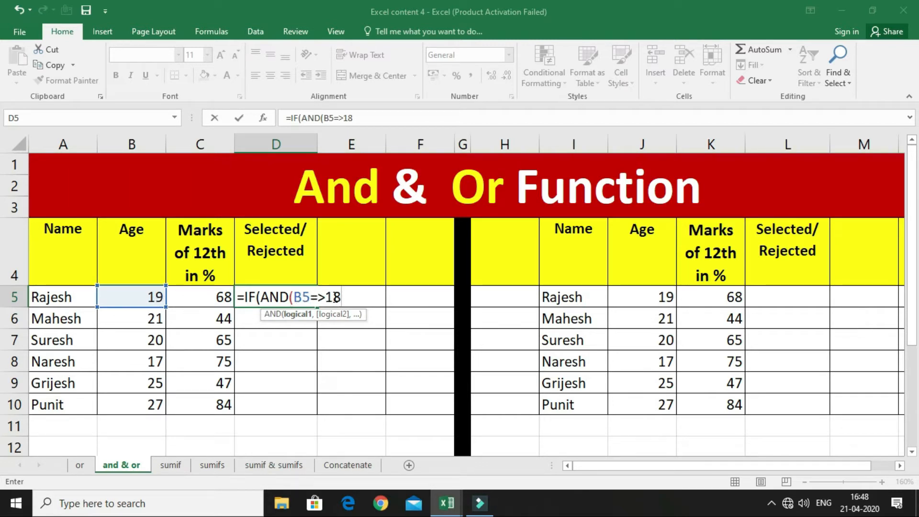
text(,)
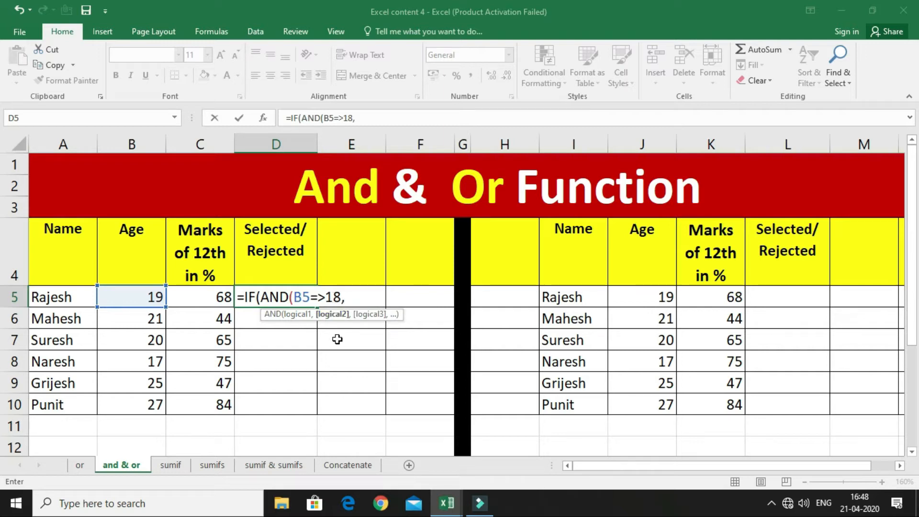
Add the AND condition that the marks in C5 are at least 60, and close the AND test
click(220, 297)
text(=)
text(>6)
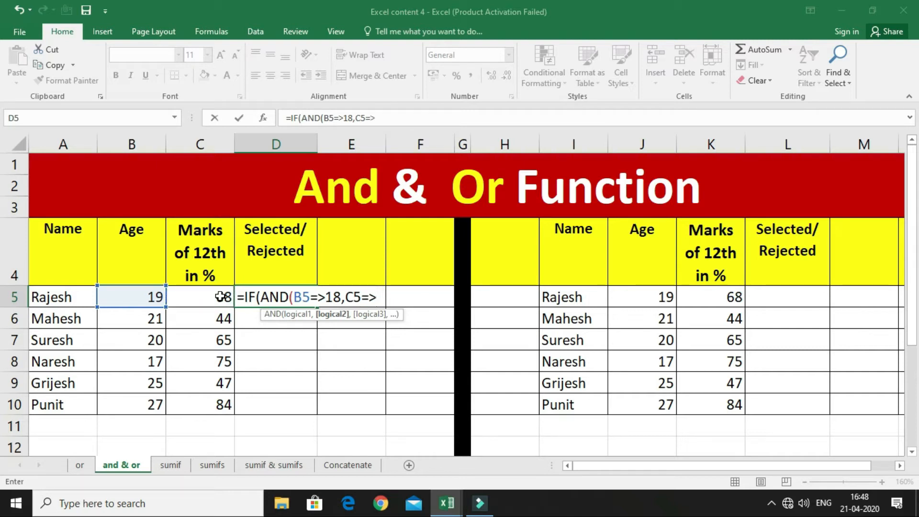
text(0)
text(),)
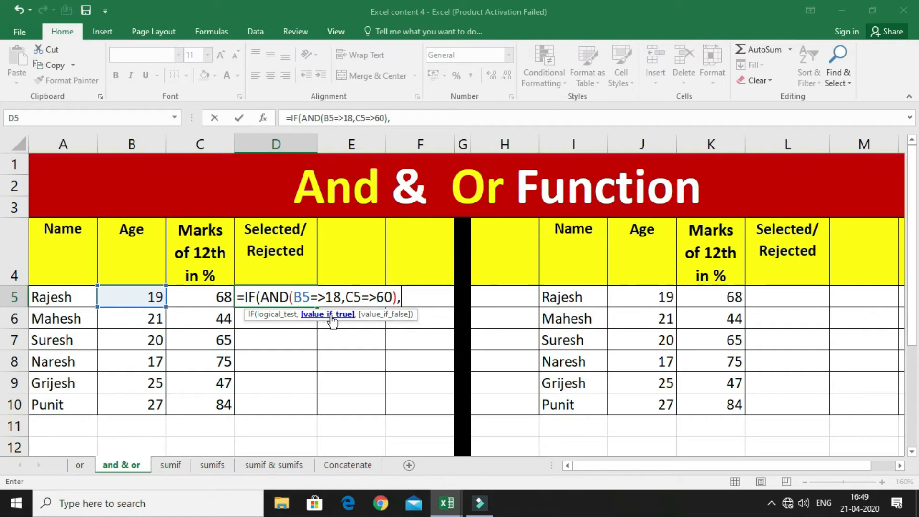
Complete the D5 formula with "Selected" as the true value and "Rejected" as the false value, and enter it
text("Selected")
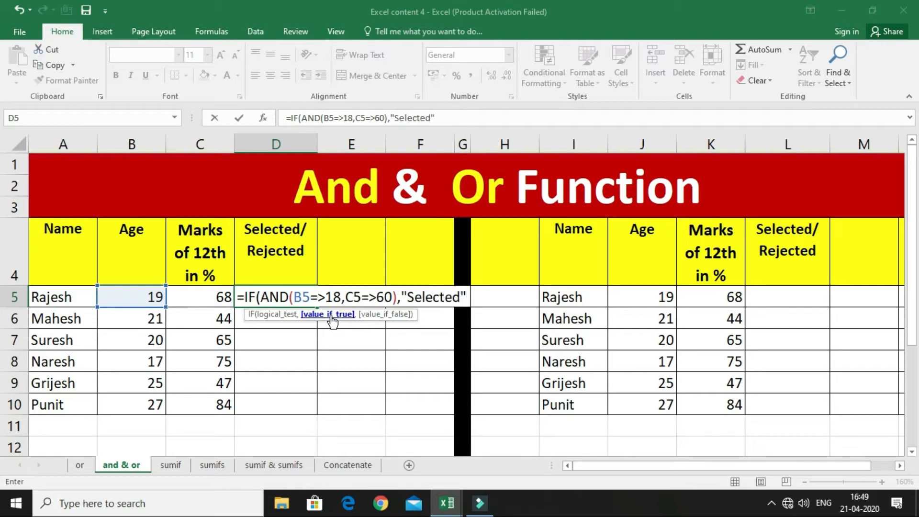
text(,)
text("Rejec)
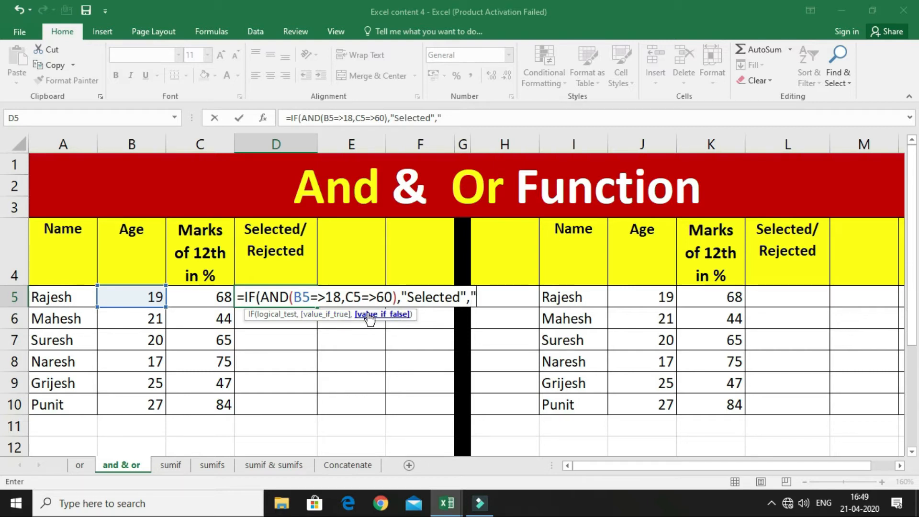
text(ted"))
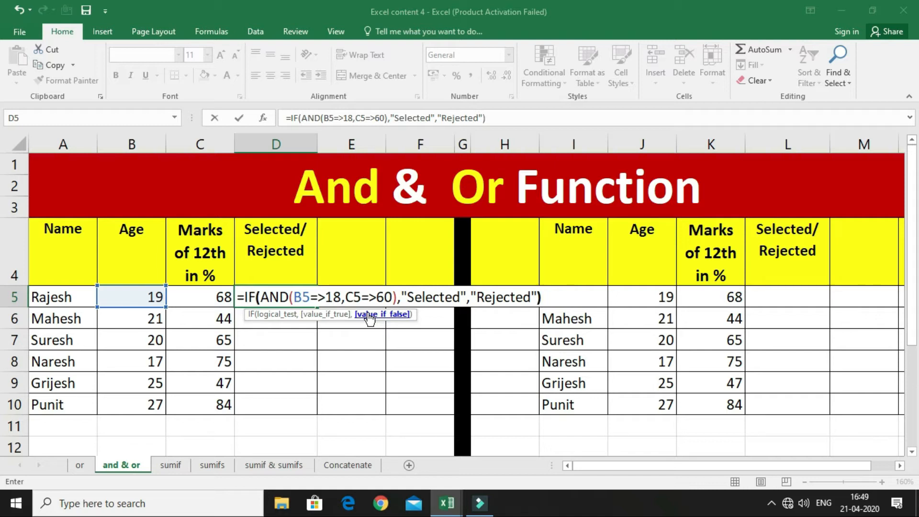
key(Return)
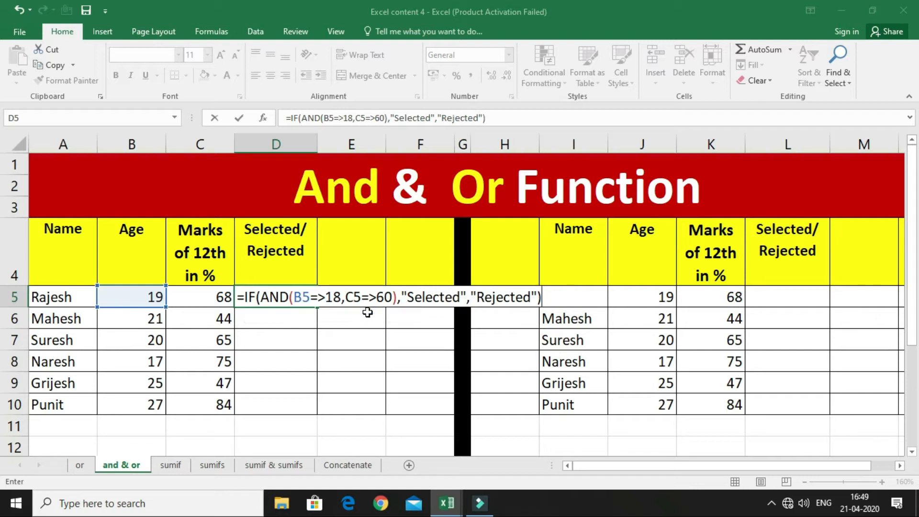
key(Return)
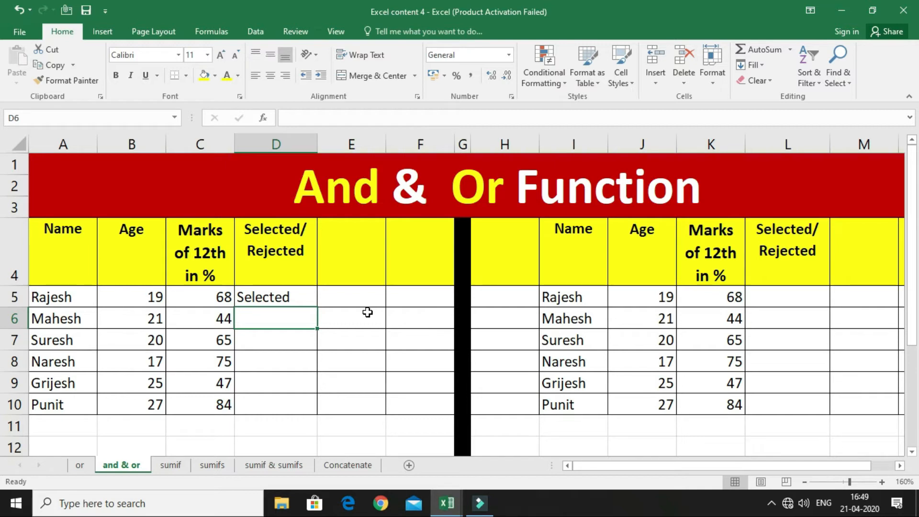
Copy the D5 formula down the Selected/Rejected column through D10
click(145, 299)
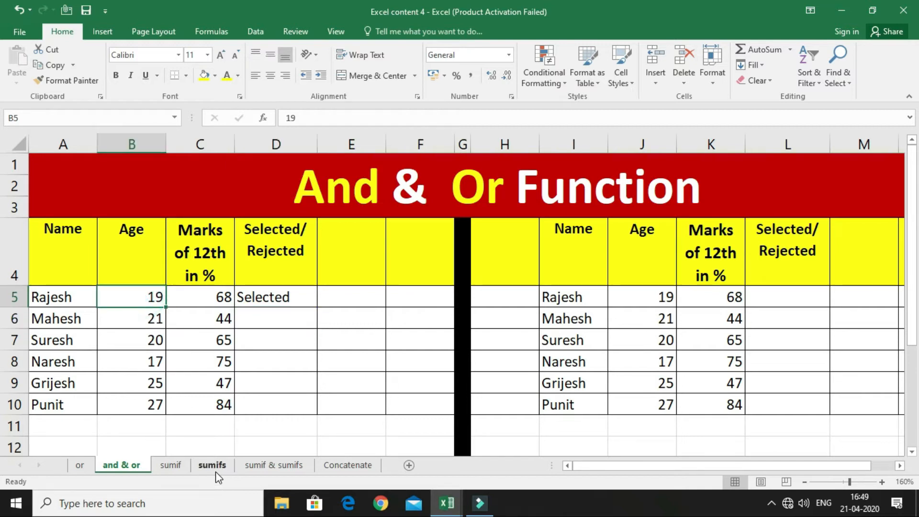
click(219, 300)
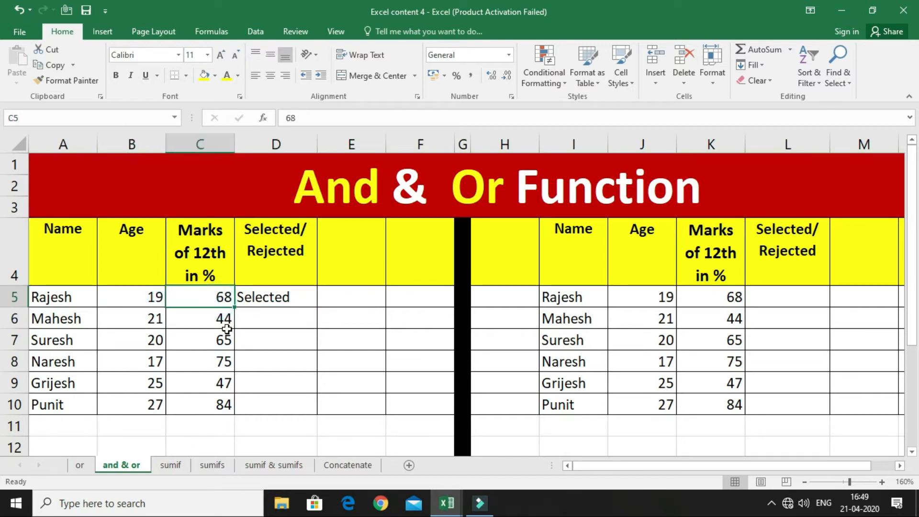
click(301, 302)
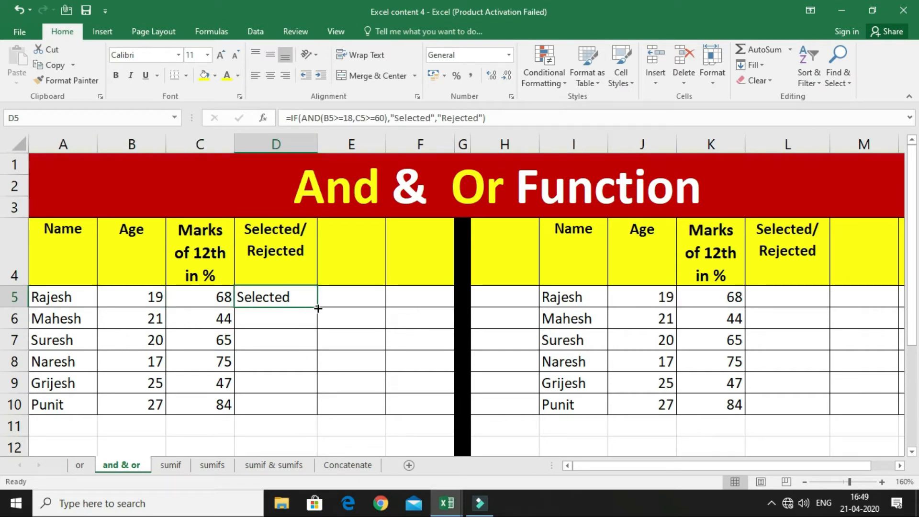
drag(317, 308, 323, 410)
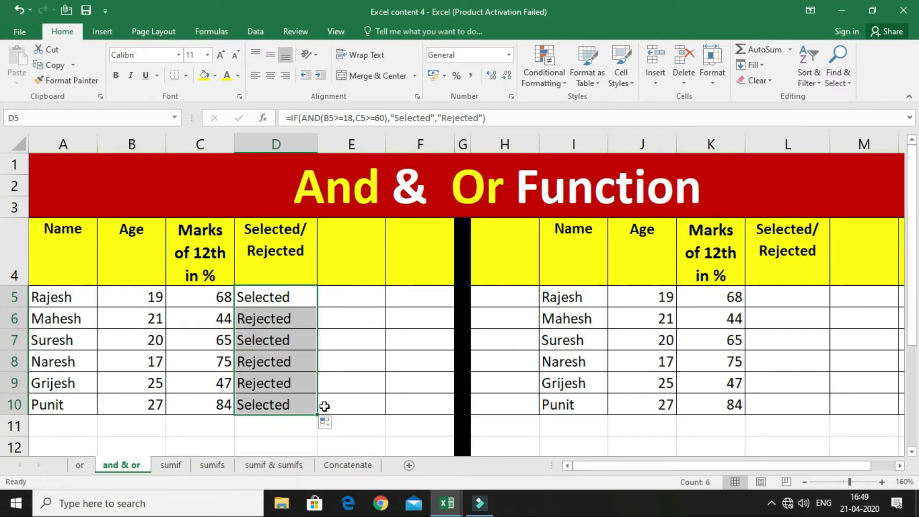
Compare each candidate's age and 12th marks with the Selected/Rejected result in the first table
click(148, 432)
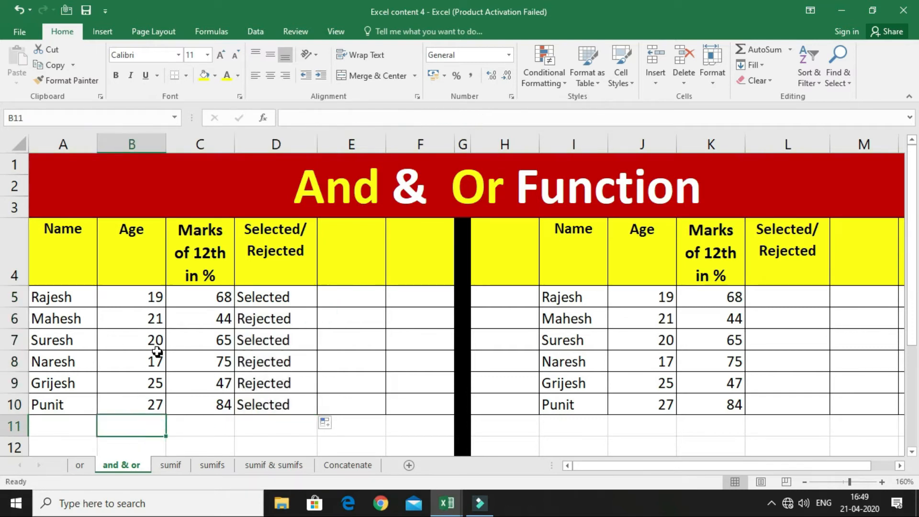
click(144, 324)
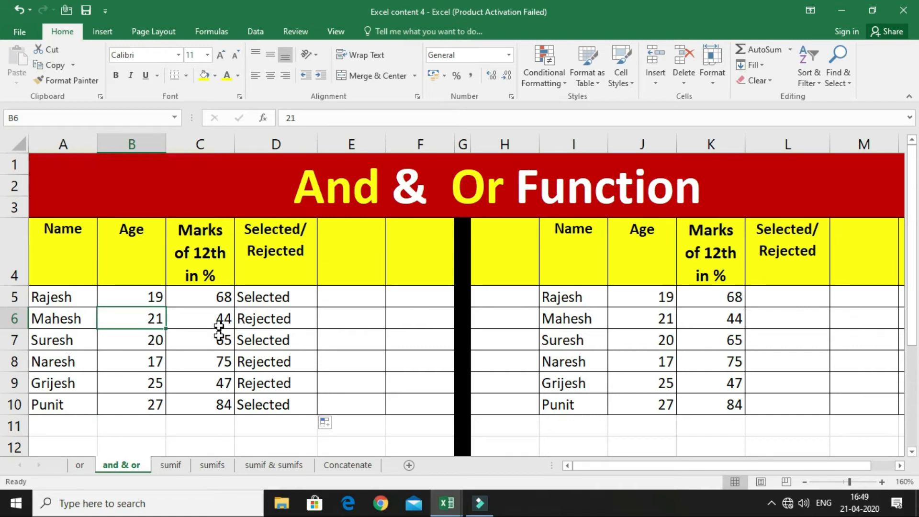
click(214, 316)
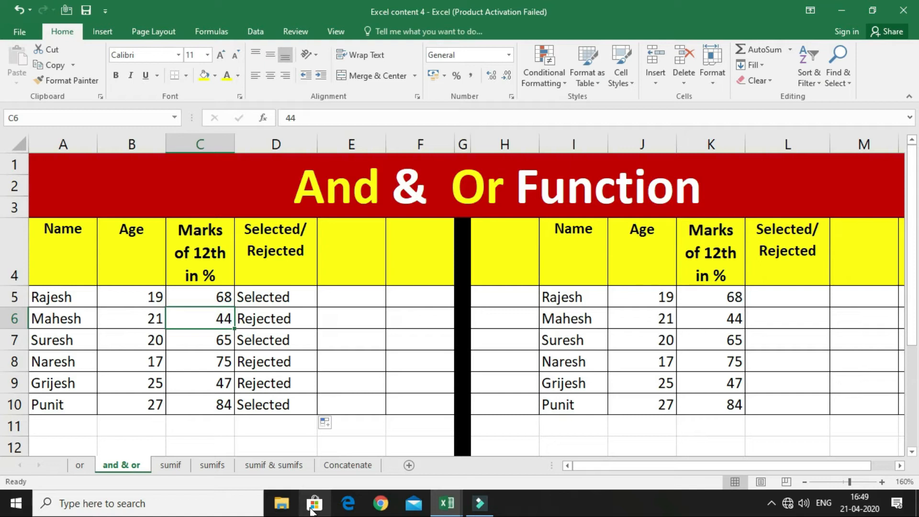
click(302, 324)
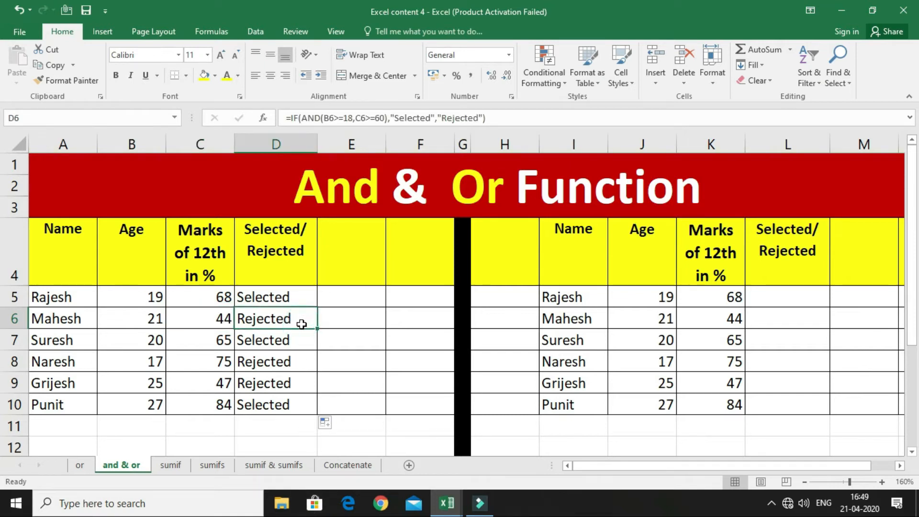
click(134, 342)
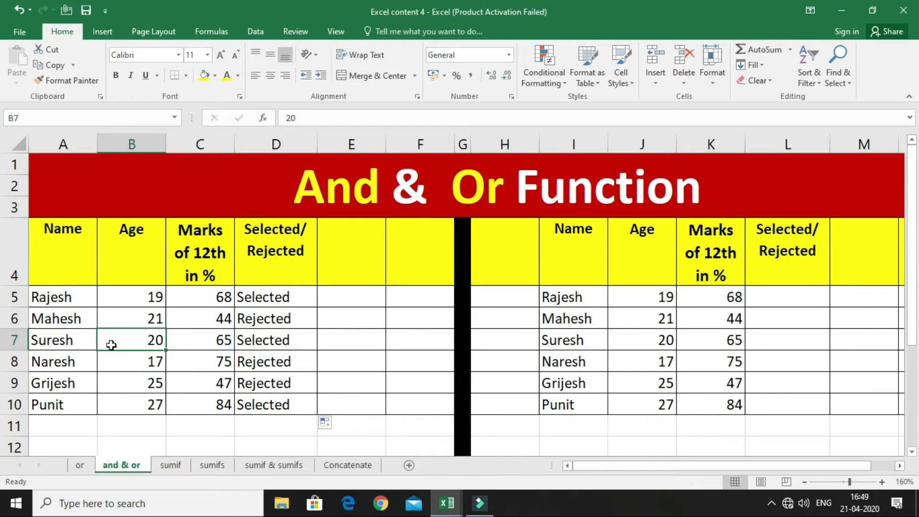
click(192, 344)
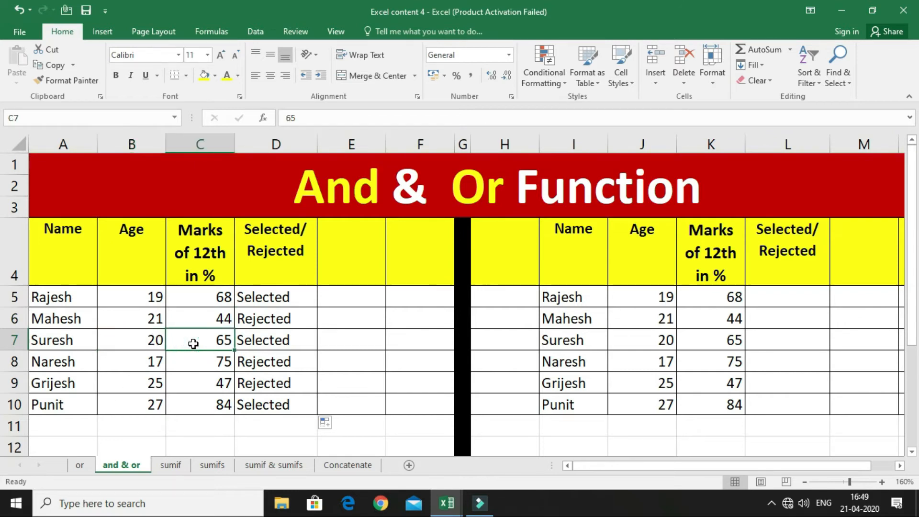
click(259, 342)
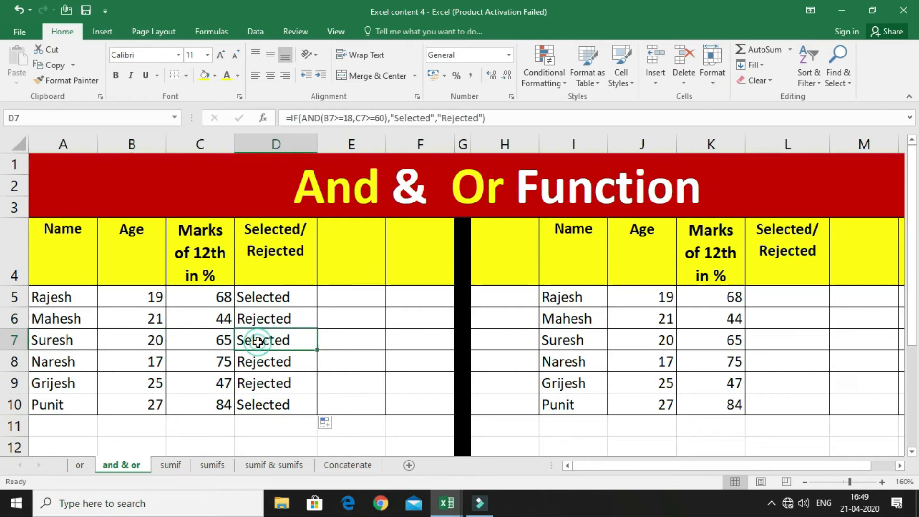
click(120, 363)
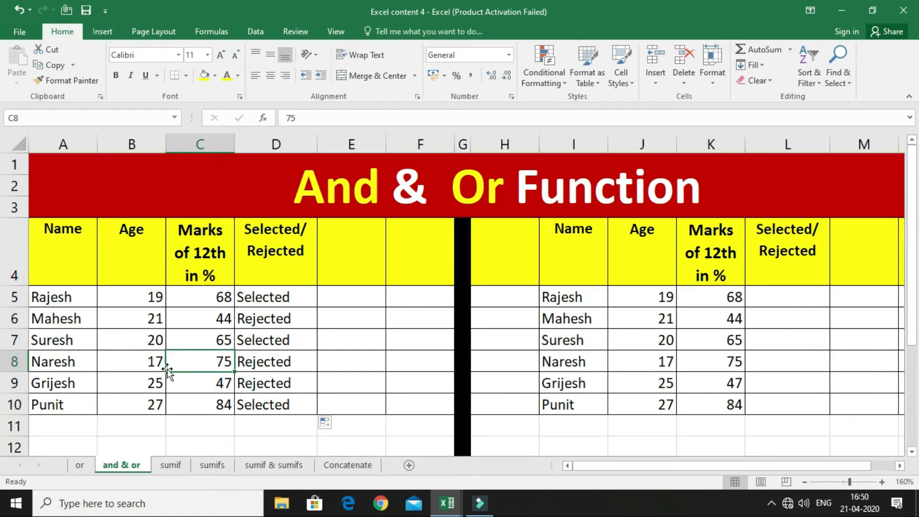
click(249, 365)
drag(118, 294, 209, 305)
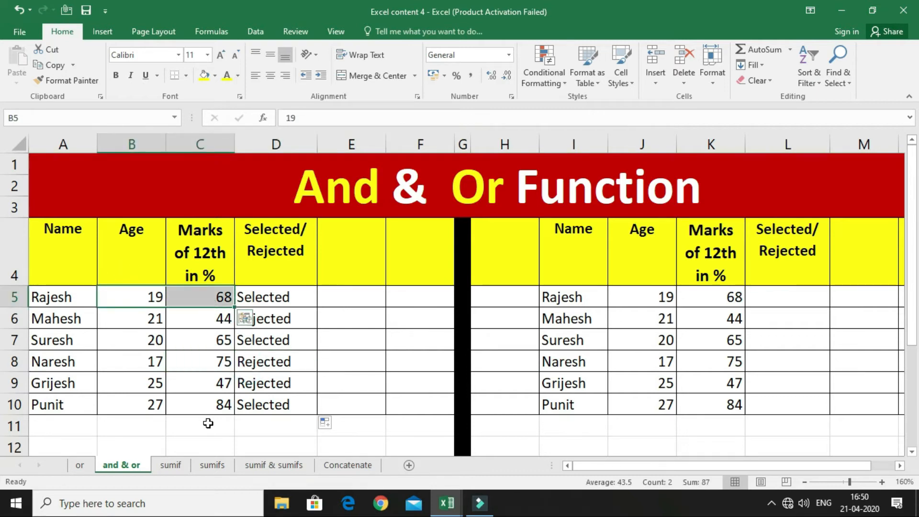
click(246, 298)
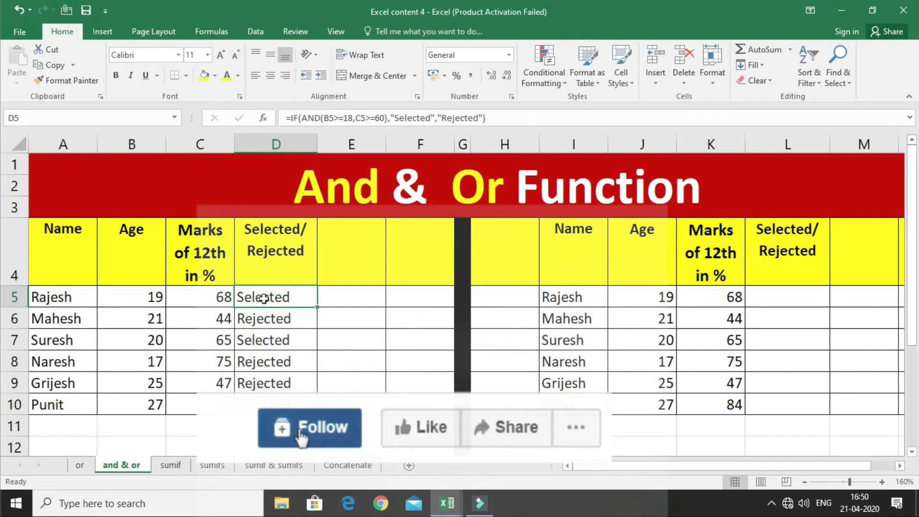
click(129, 405)
click(207, 407)
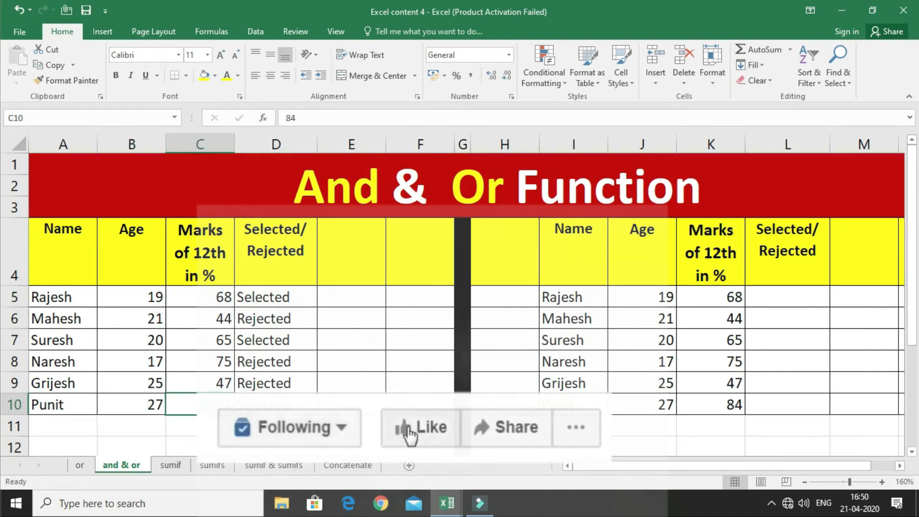
click(259, 383)
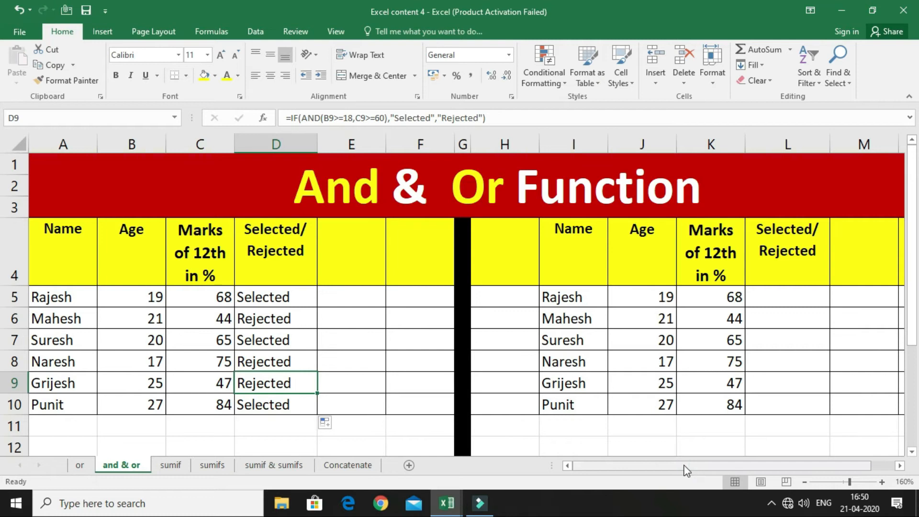
Start an IF formula with a nested OR test in L5, the second table's first Selected/Rejected cell
drag(684, 464, 736, 465)
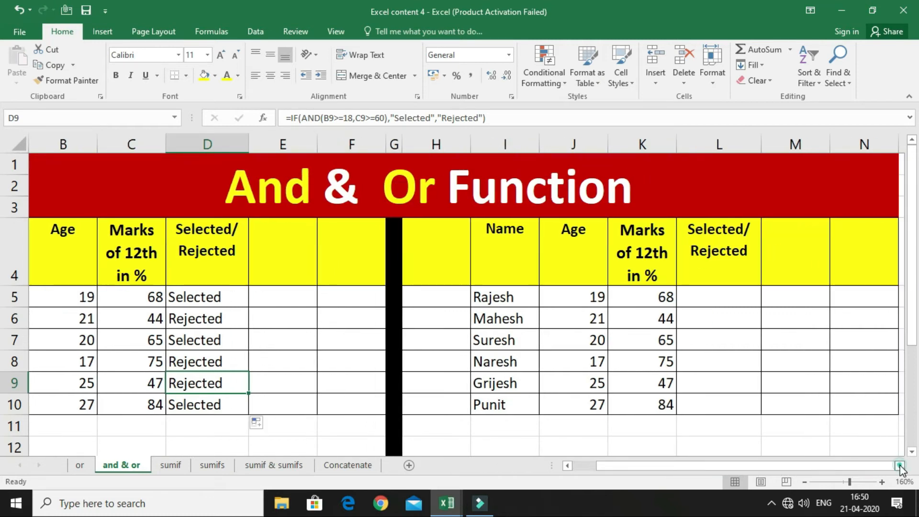
click(900, 465)
click(900, 466)
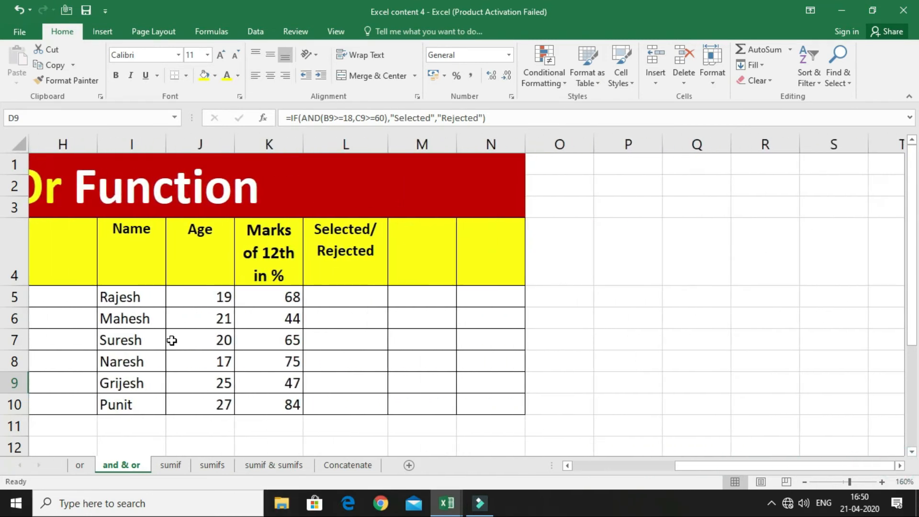
click(211, 301)
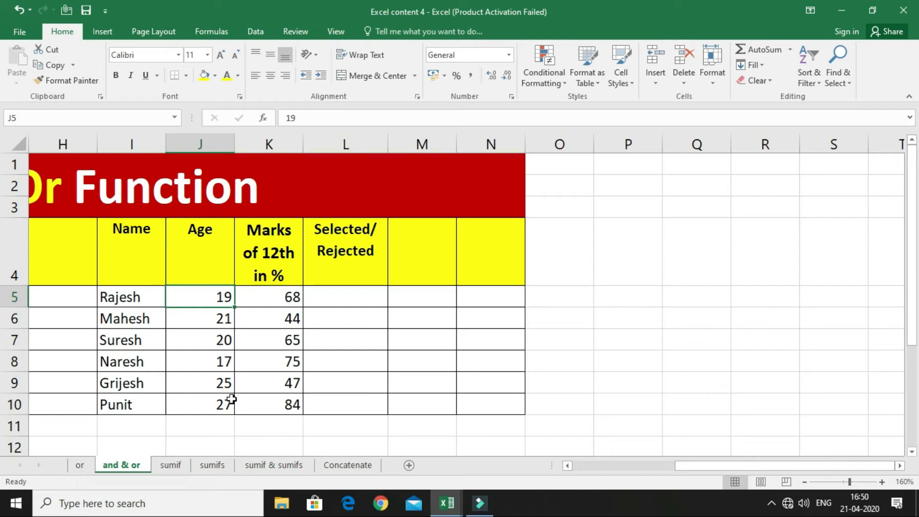
click(279, 300)
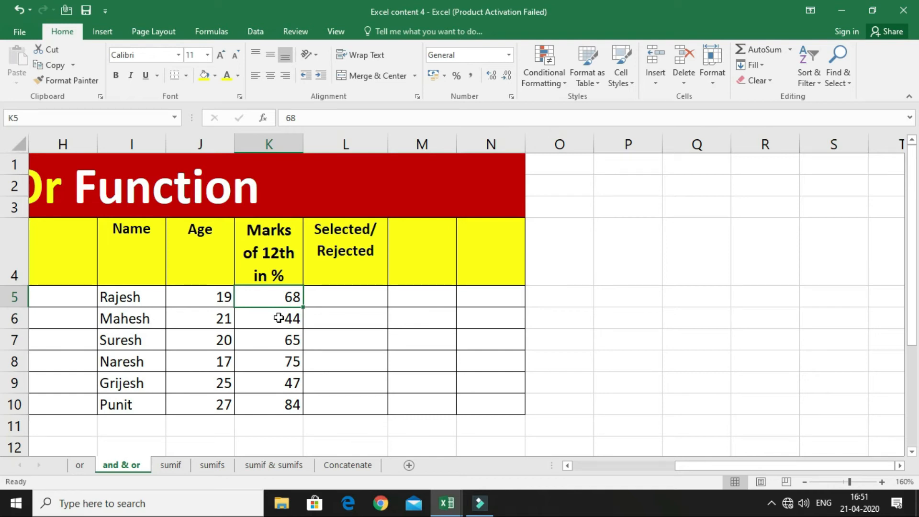
key(Right)
key(Down)
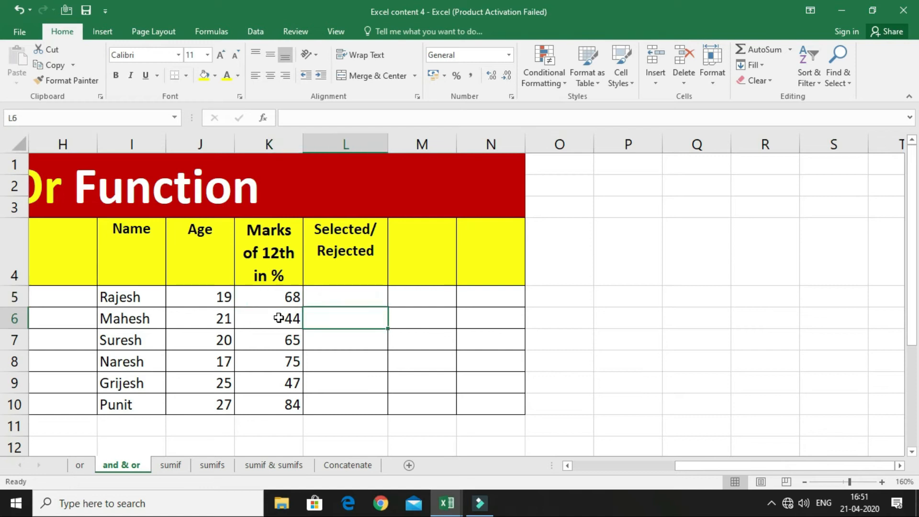
key(Up)
text(=)
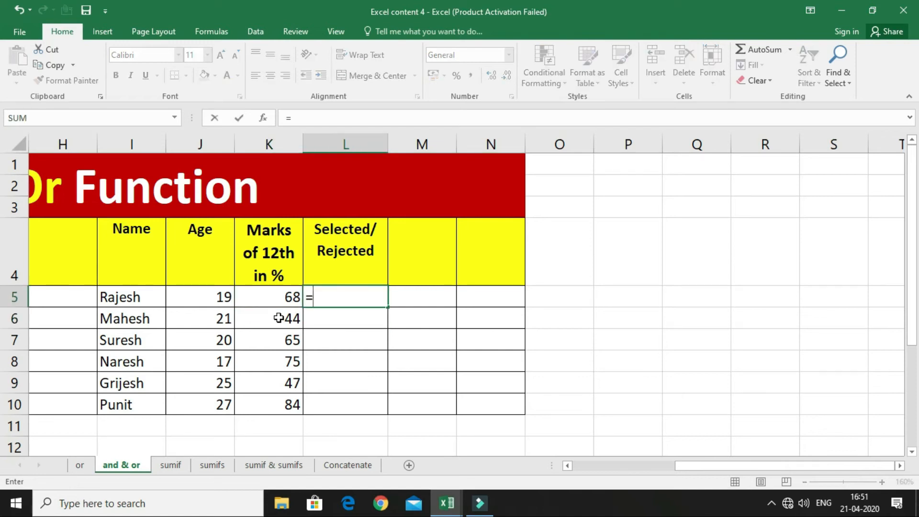
text(if)
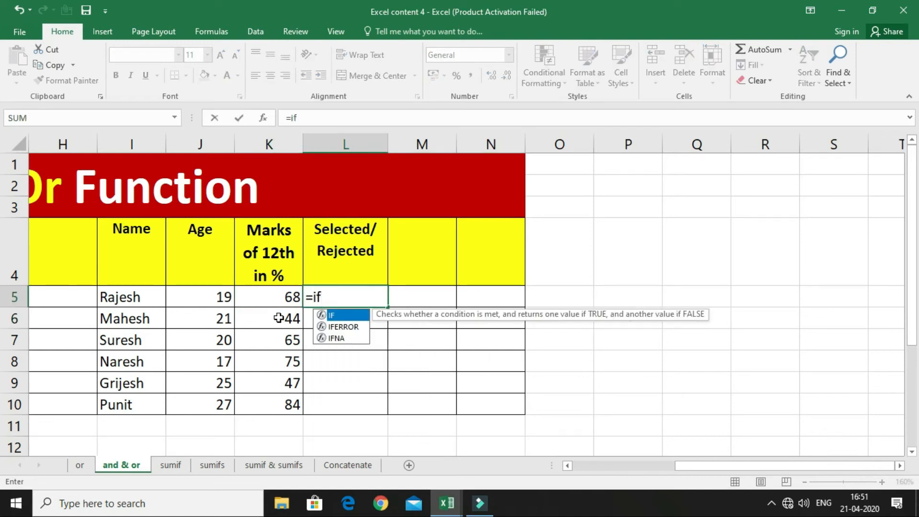
key(Tab)
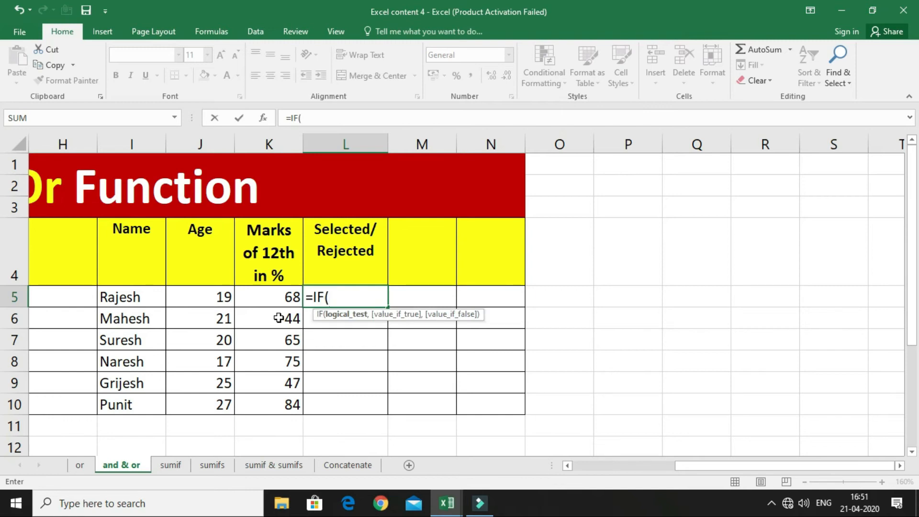
text(or)
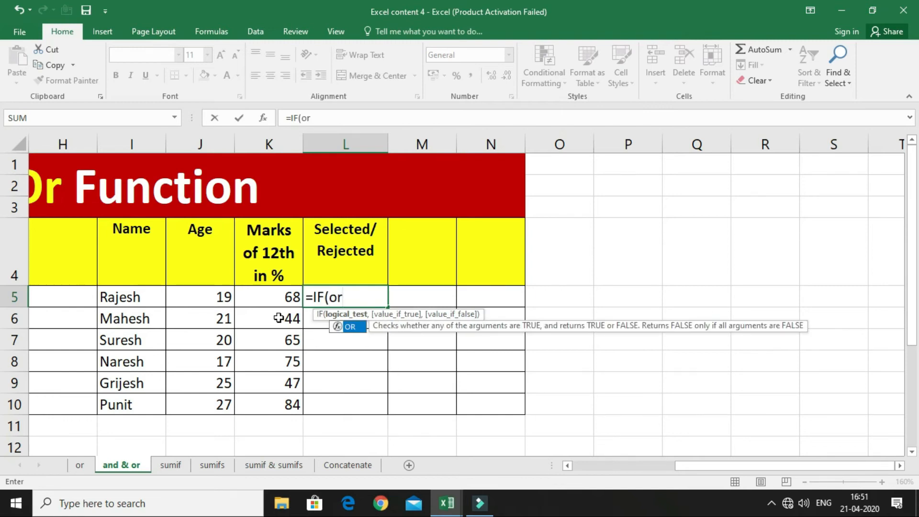
key(Tab)
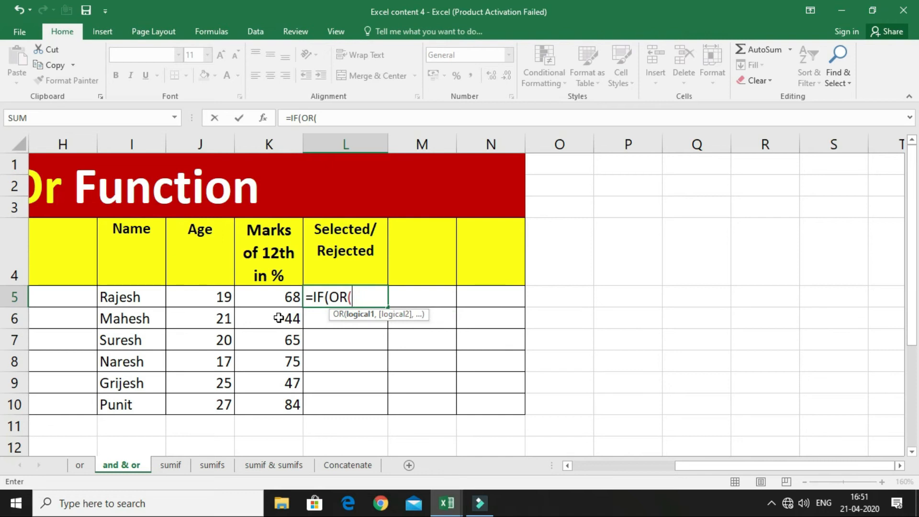
Add the OR condition that the age in J5 is at least 20
click(175, 298)
text(=)
text(>20)
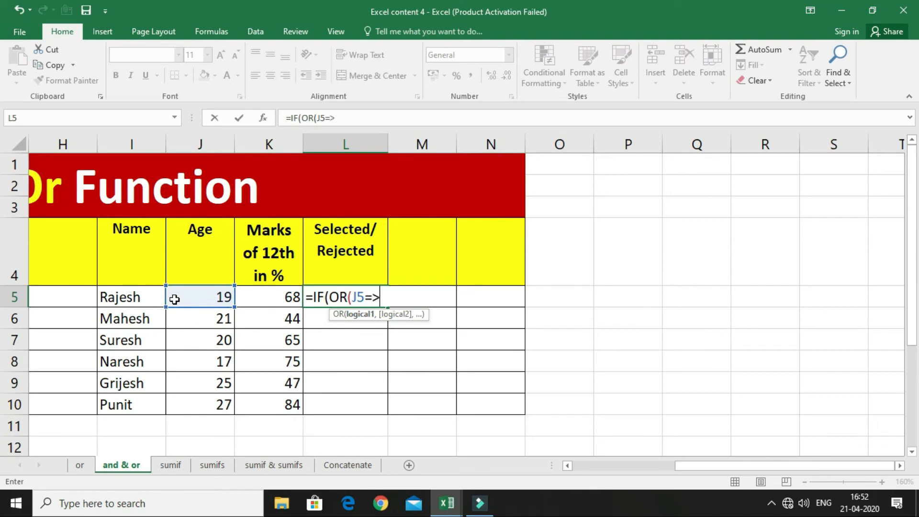
text(,)
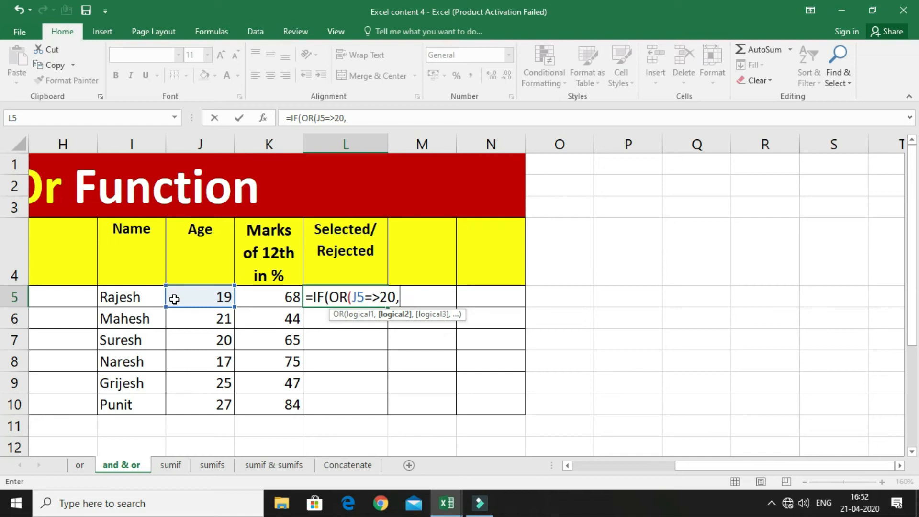
Add the OR condition that the marks in K5 are at least 60, and close the OR test
click(261, 300)
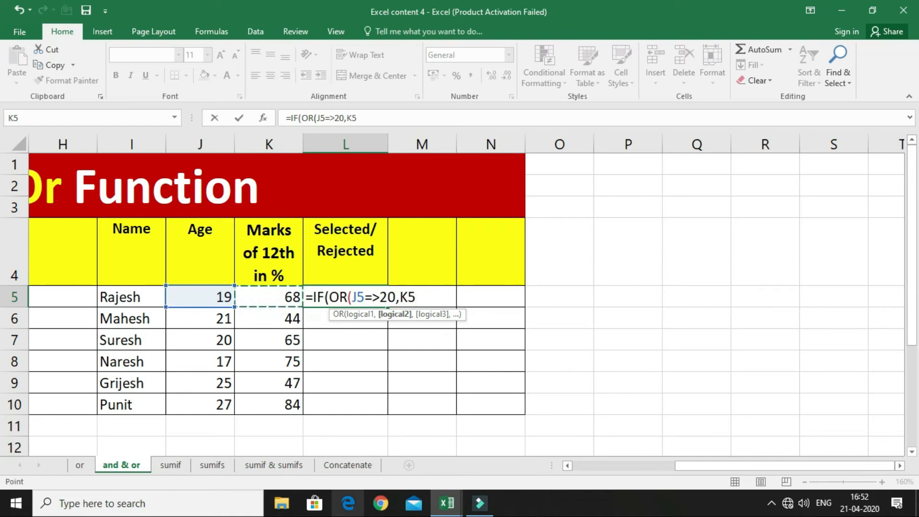
text(=)
text(>60)
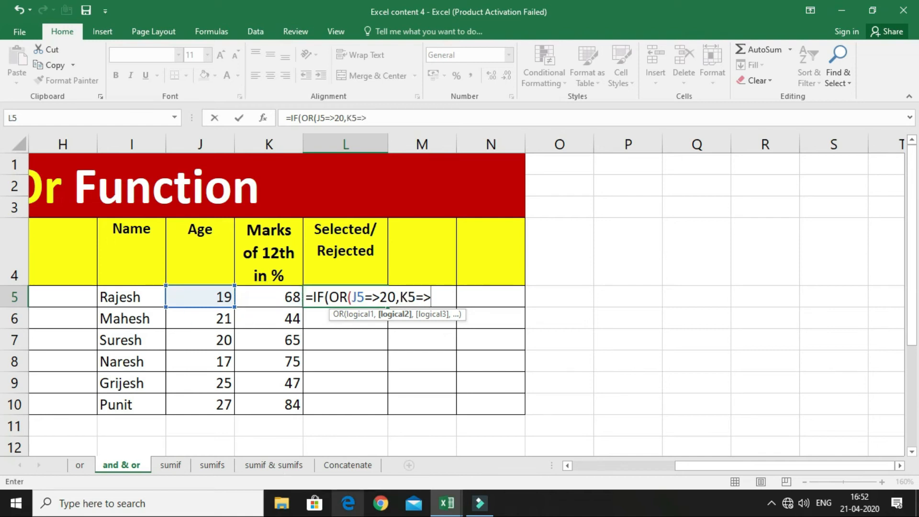
text())
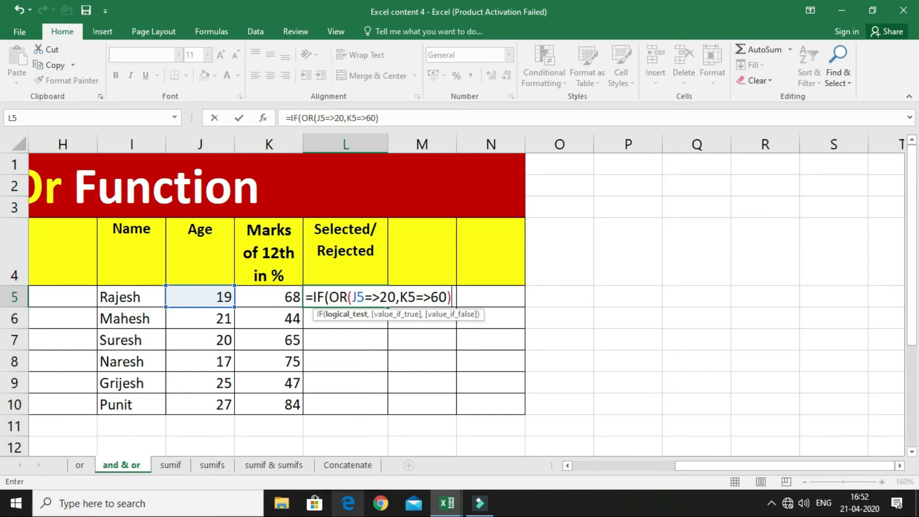
Complete the L5 formula with "Selected" as the true value and "Rejected" as the false value, and enter it with both comparisons as >=
text(,)
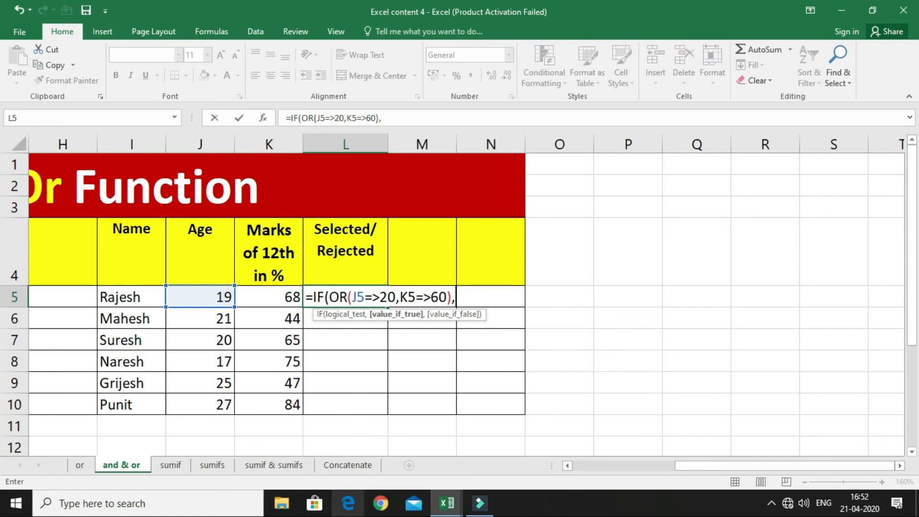
text("Select)
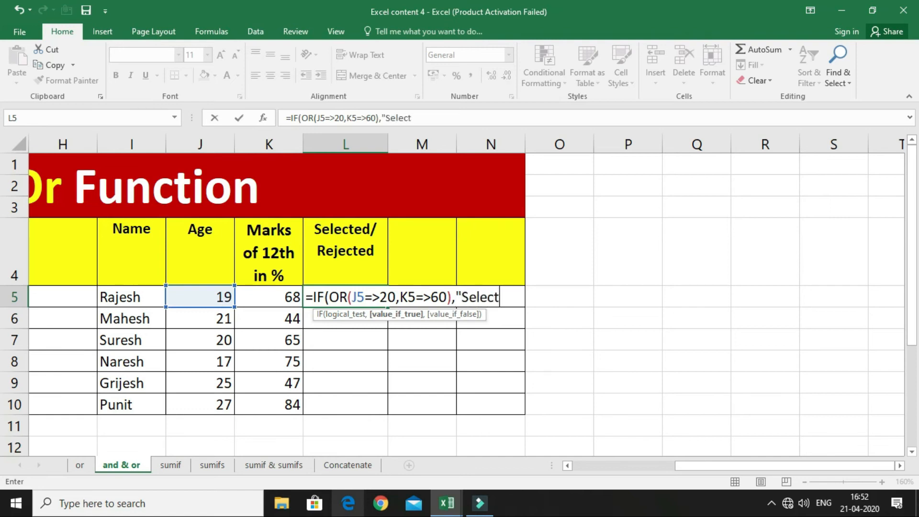
text(ed",)
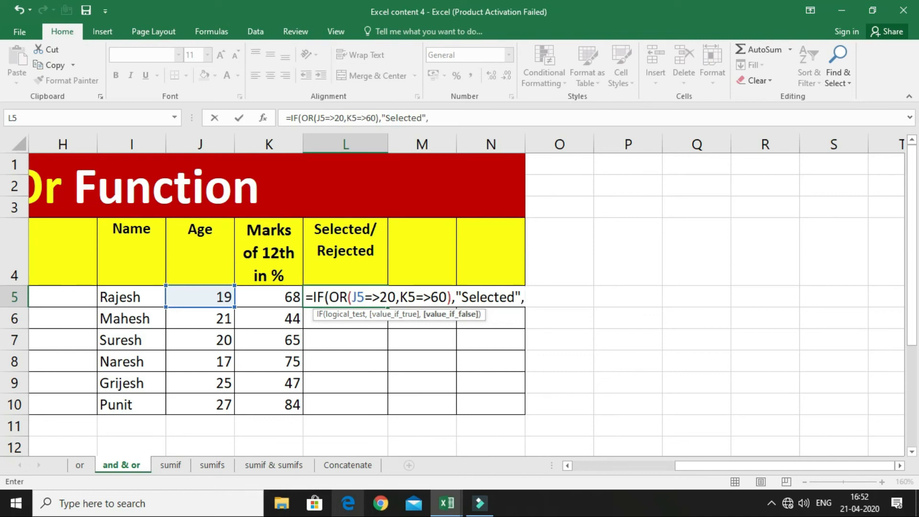
text("Rejected"))
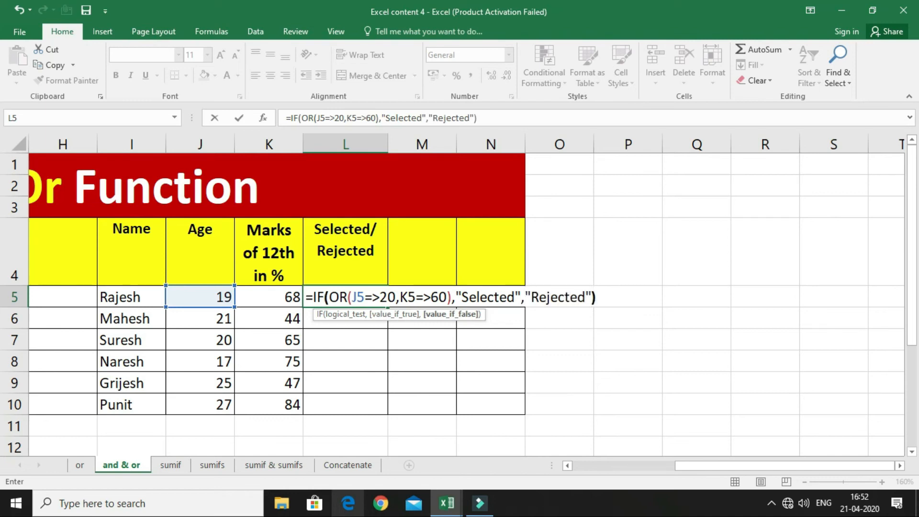
key(Return)
key(Return)
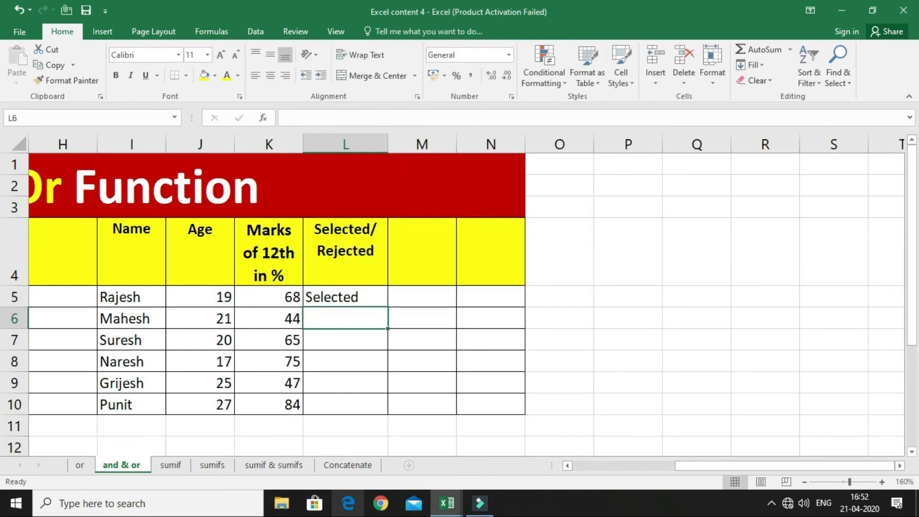
Check row 5's age and marks against its result, and copy the L5 formula down the Selected/Rejected column through L10
click(196, 294)
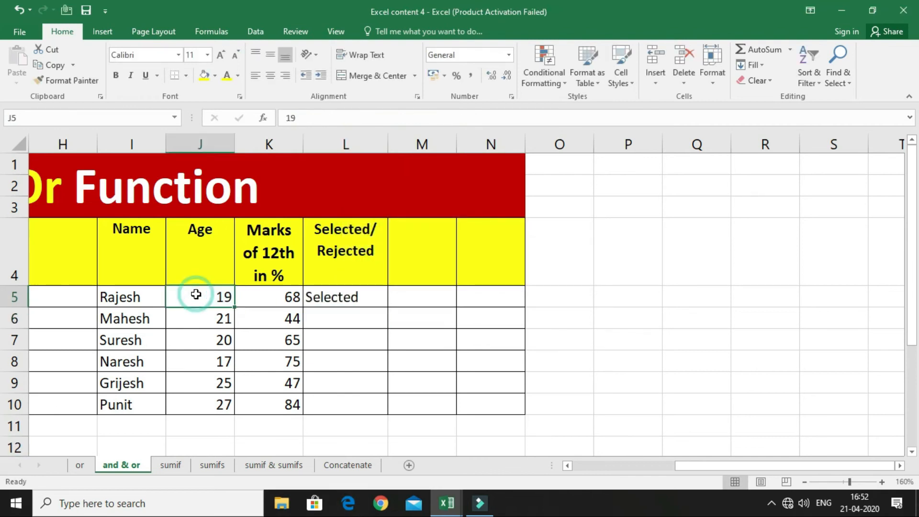
click(264, 295)
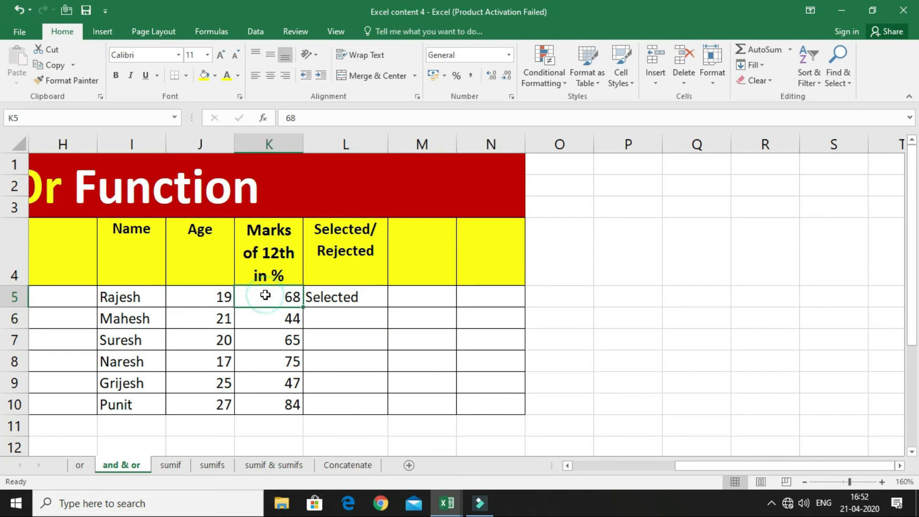
click(332, 296)
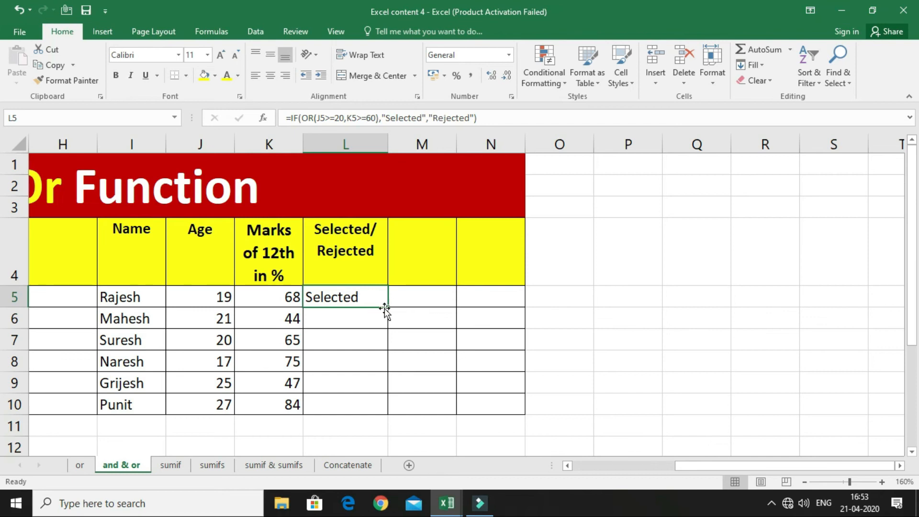
drag(388, 306, 386, 417)
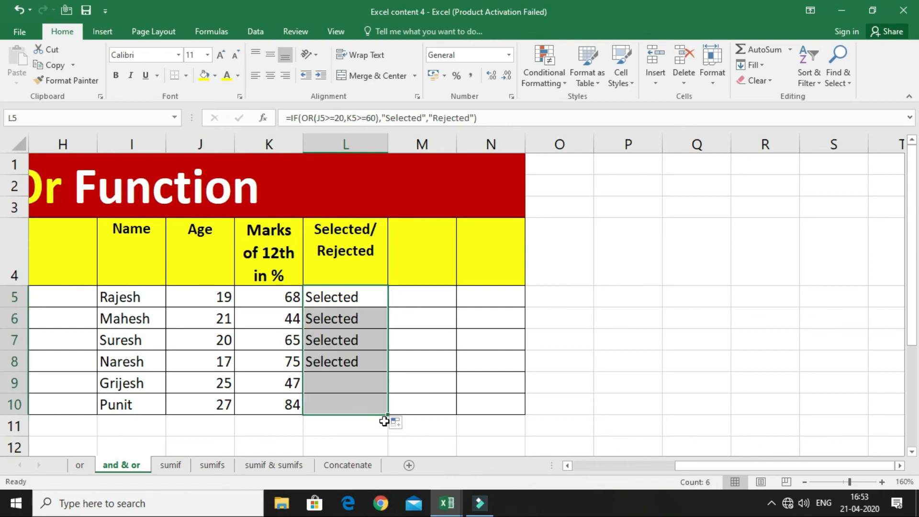
Compare the age and 12th marks in row 6 with the Selected/Rejected result in the second table
click(282, 432)
click(194, 318)
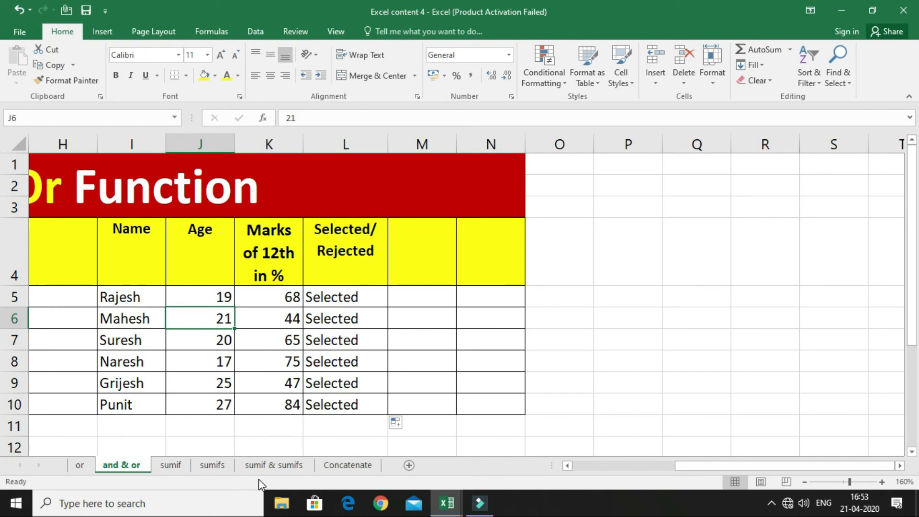
click(209, 320)
click(270, 317)
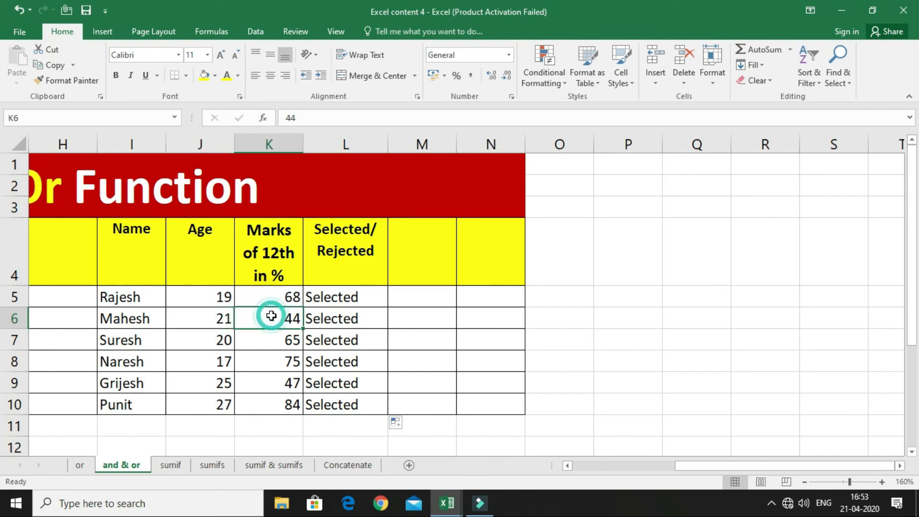
click(355, 317)
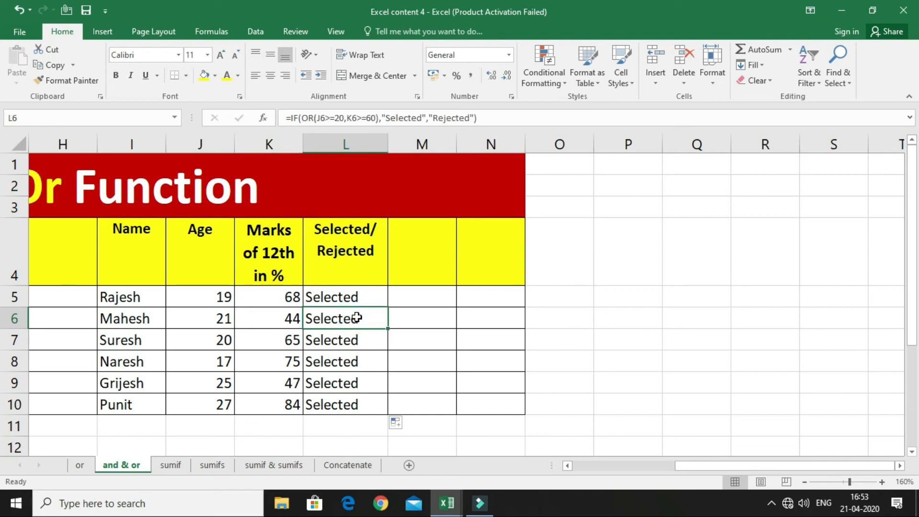
click(215, 322)
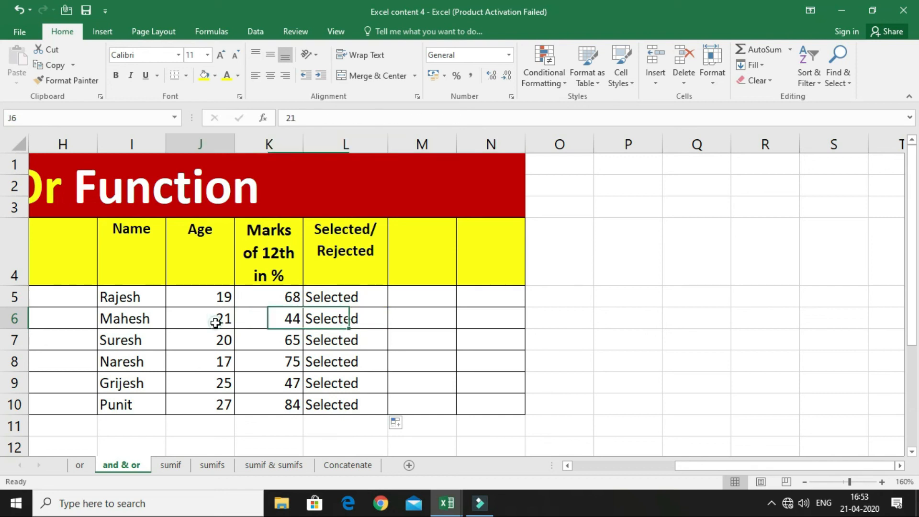
click(265, 318)
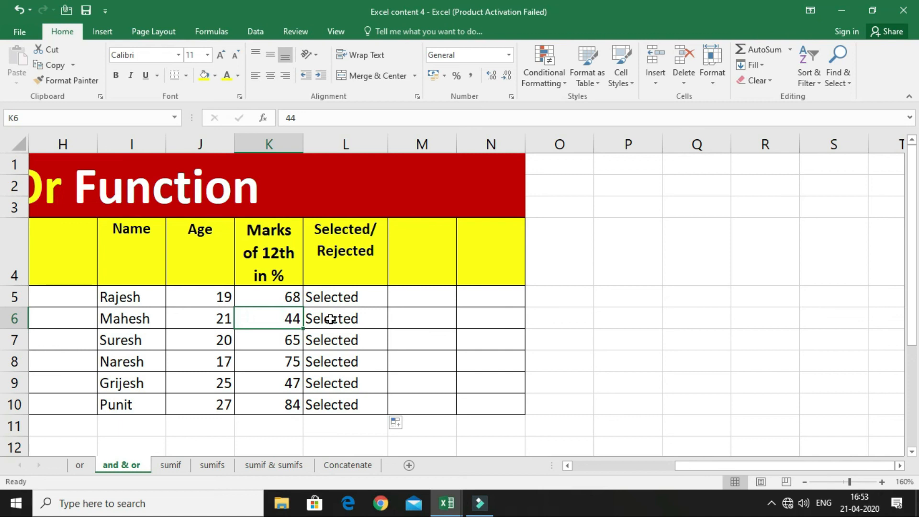